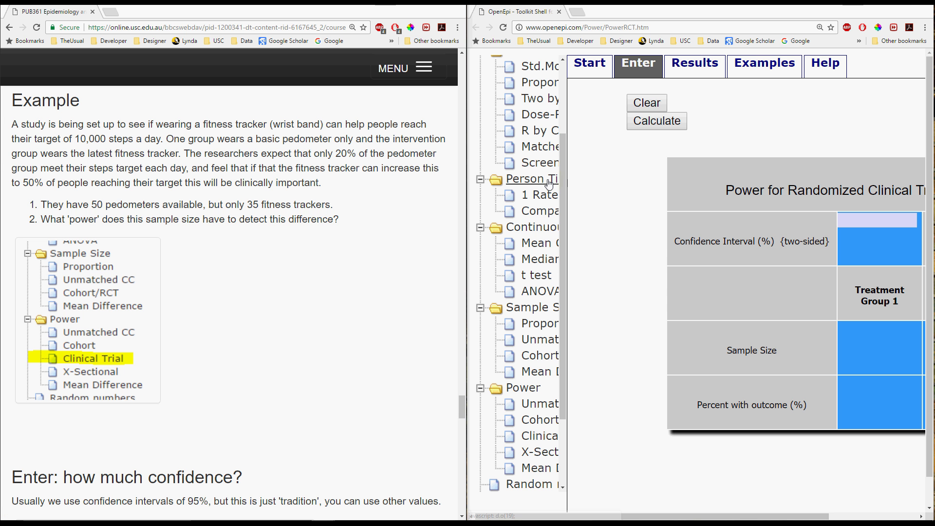
Step: Maximize the OpenEpi window and open the data-entry form of the Clinical Trial power module
click(903, 9)
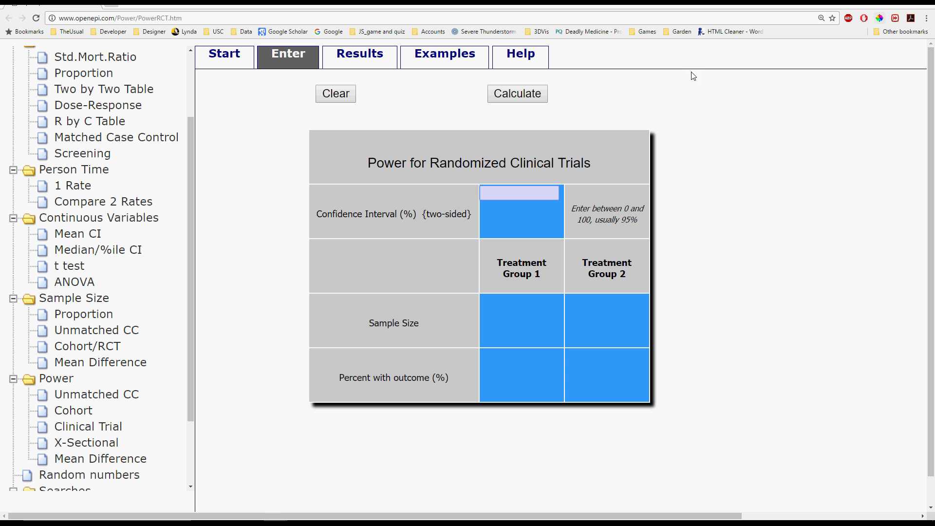
click(97, 429)
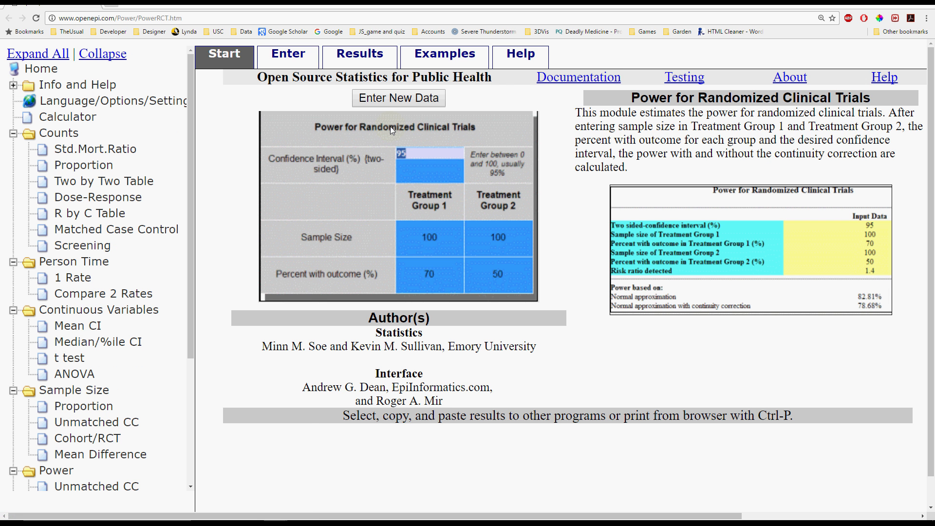
click(288, 55)
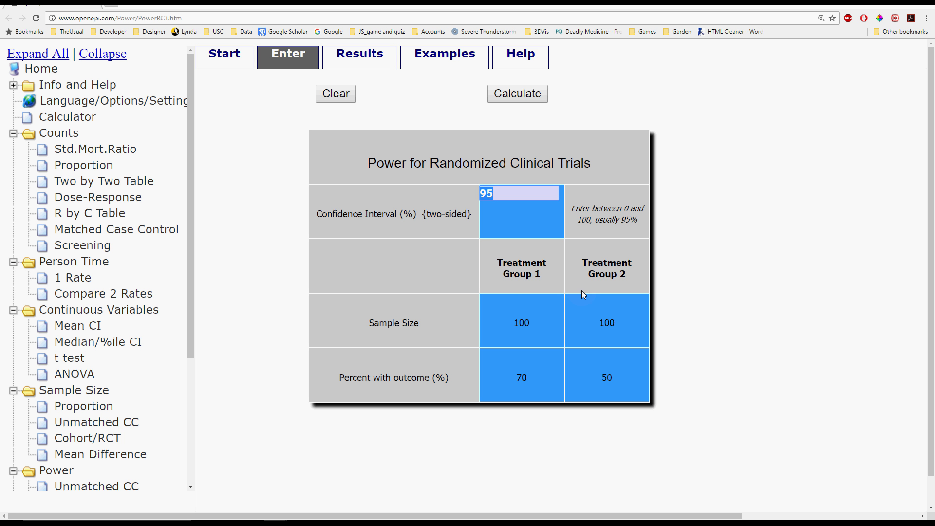
Step: Calculate the power for sample sizes of 50 and 35 with outcomes of 20% and 50%, and highlight the normal approximation result
click(524, 322)
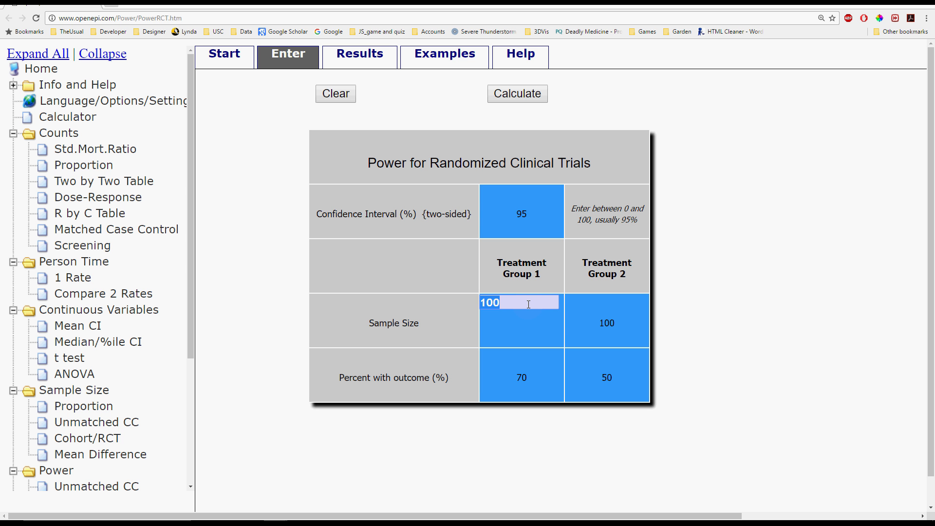
text(50)
click(541, 375)
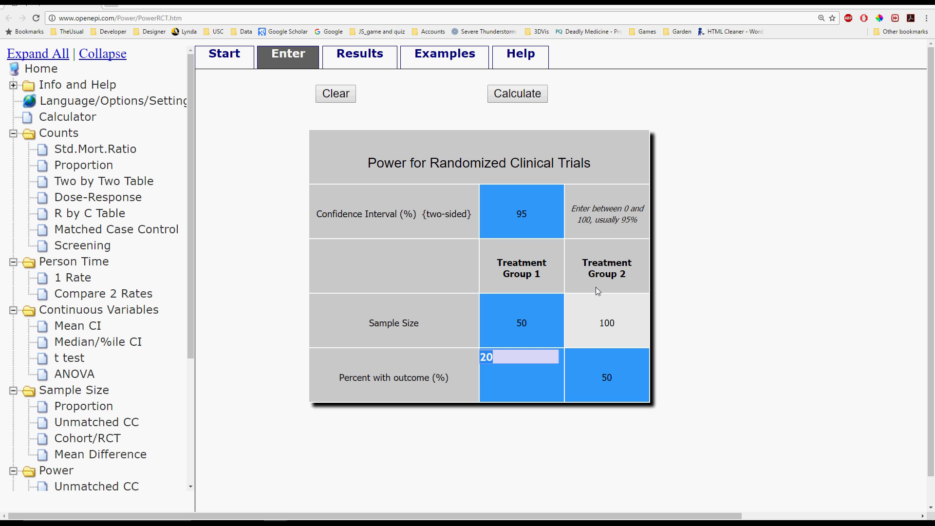
click(603, 319)
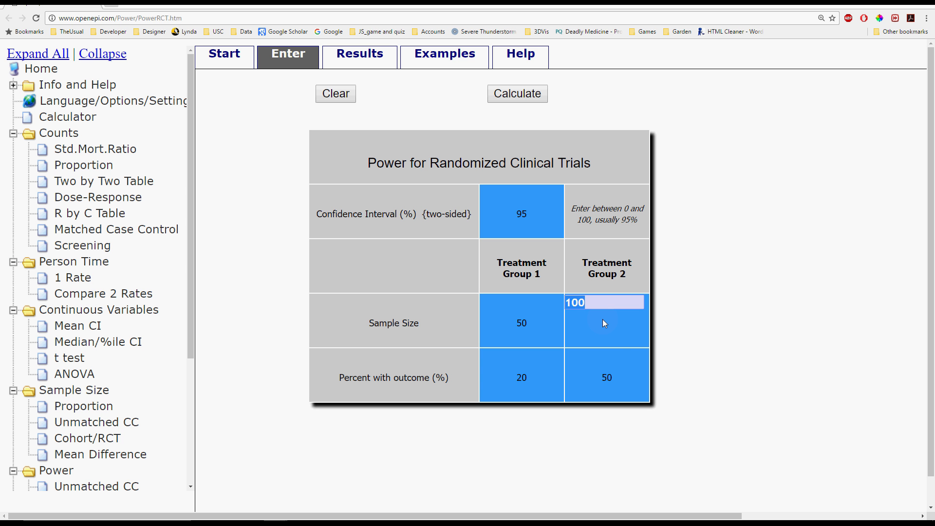
text(35)
click(633, 379)
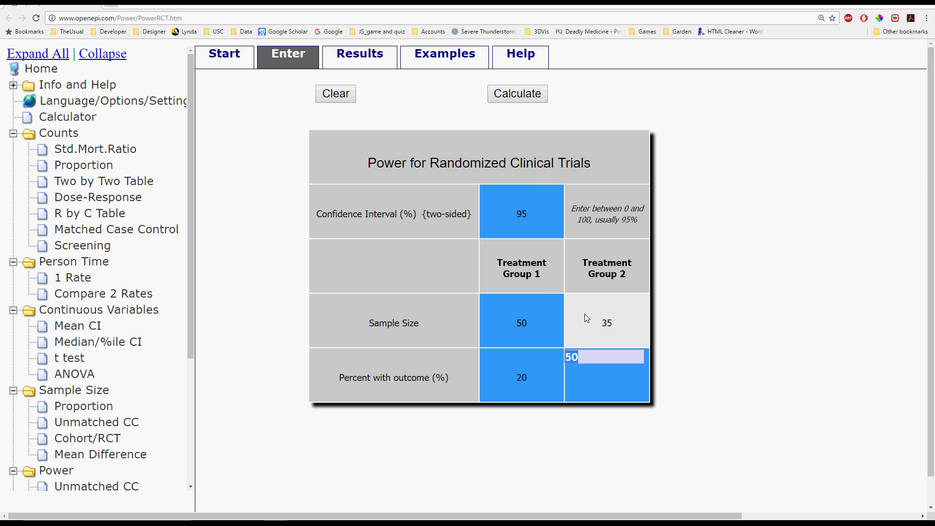
click(504, 93)
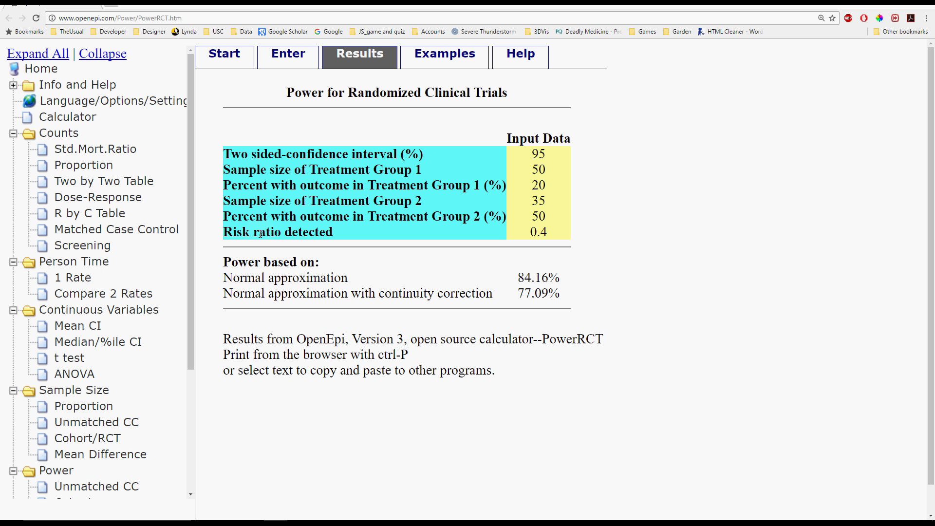
drag(223, 276, 563, 282)
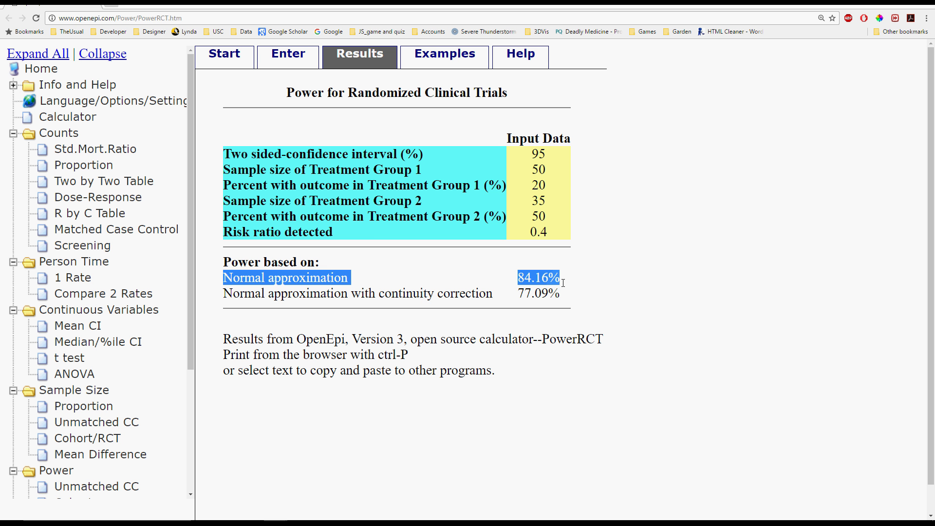
Step: Set Treatment Group 2's percent with outcome to 30, recalculate the power and highlight the normal approximation result
click(299, 65)
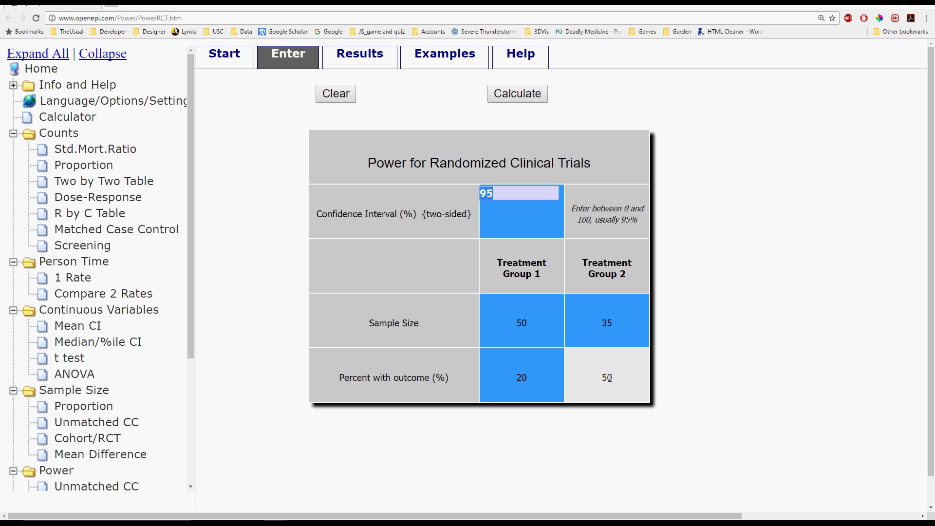
click(609, 378)
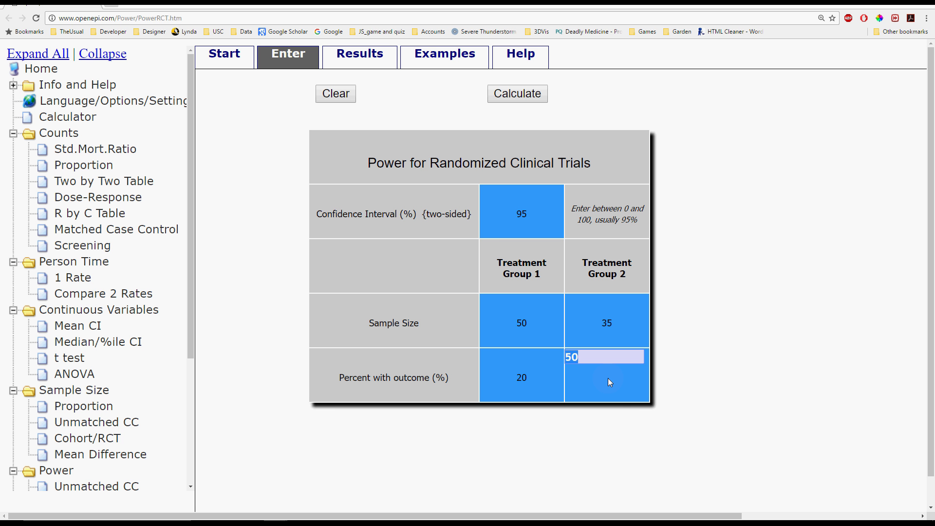
text(30)
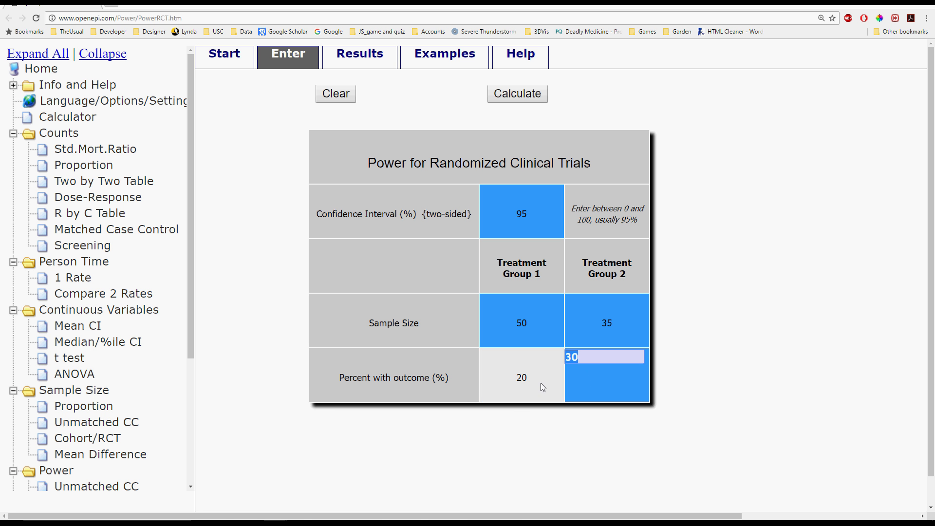
click(576, 386)
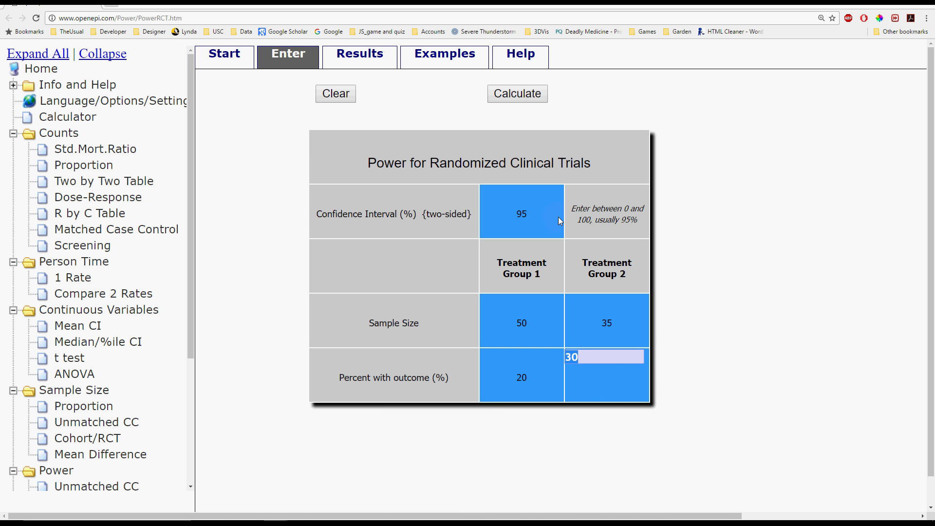
click(518, 93)
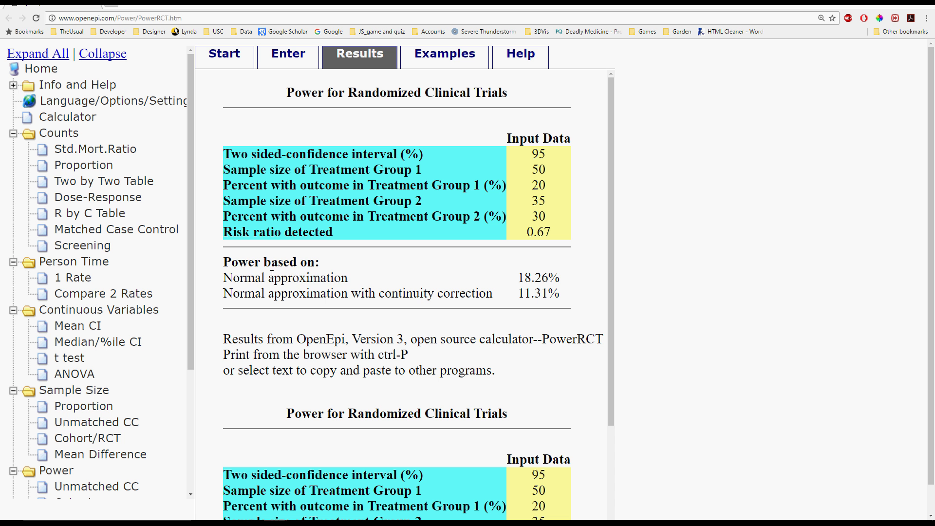
drag(223, 278, 558, 269)
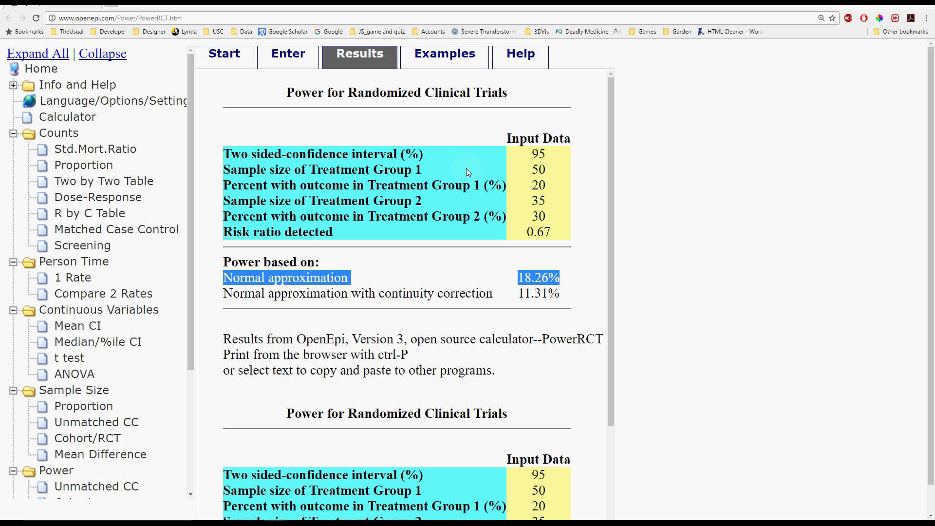
Step: Set the sample size of both treatment groups to 100, recalculate the power and highlight the normal approximation figure
click(288, 59)
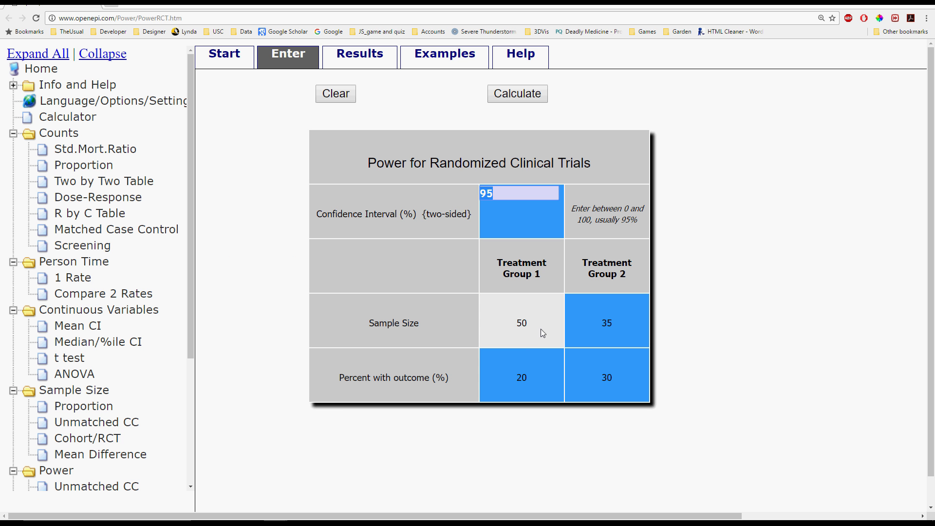
click(533, 324)
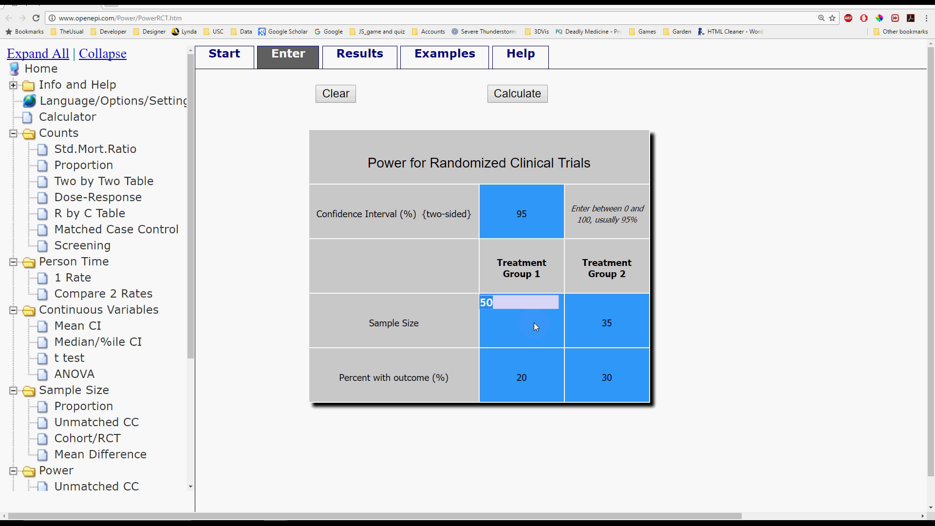
text(100)
click(609, 323)
text(100)
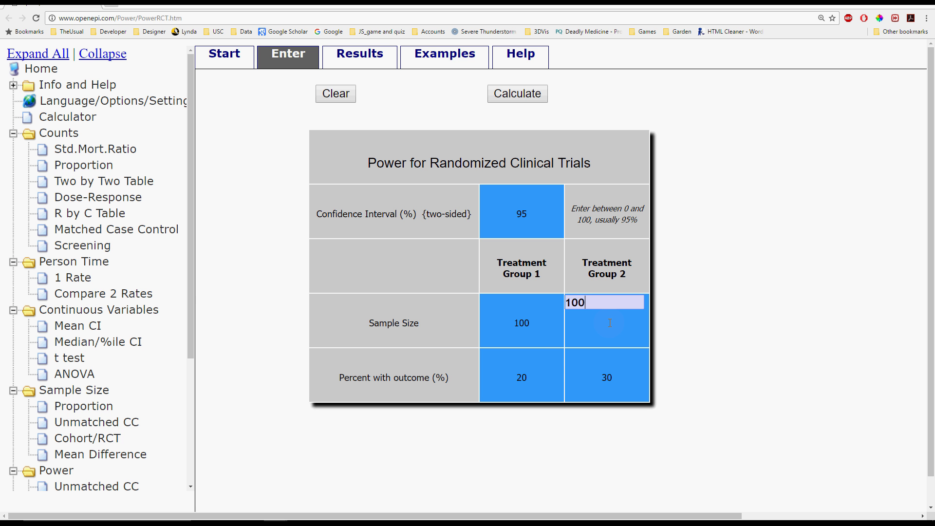
click(610, 323)
click(527, 98)
drag(553, 272, 516, 277)
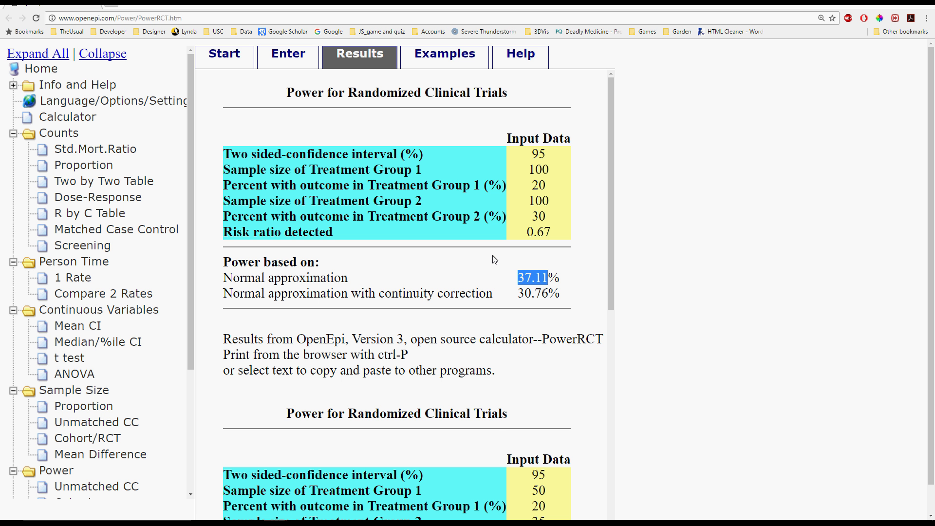
Step: Increase both treatment groups' sample sizes to 200, recalculate the power and highlight the normal approximation figure
click(307, 67)
click(537, 326)
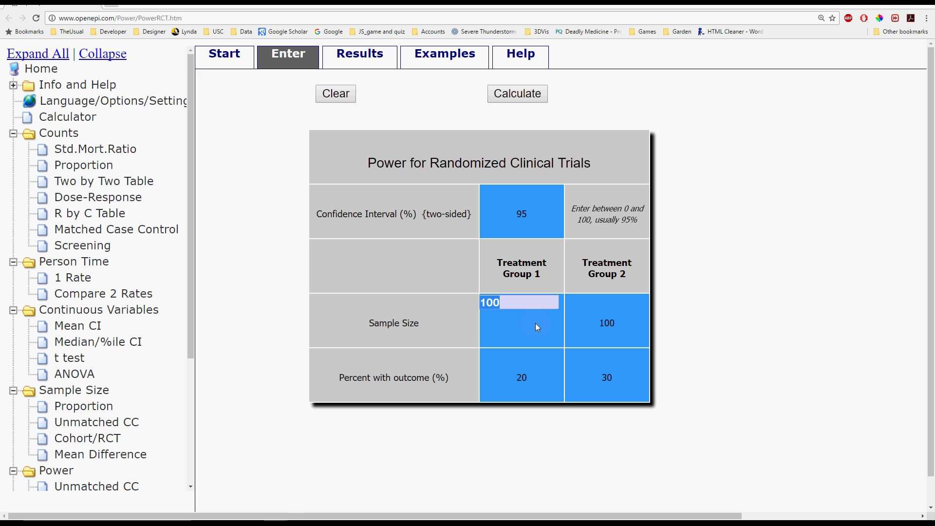
text(200)
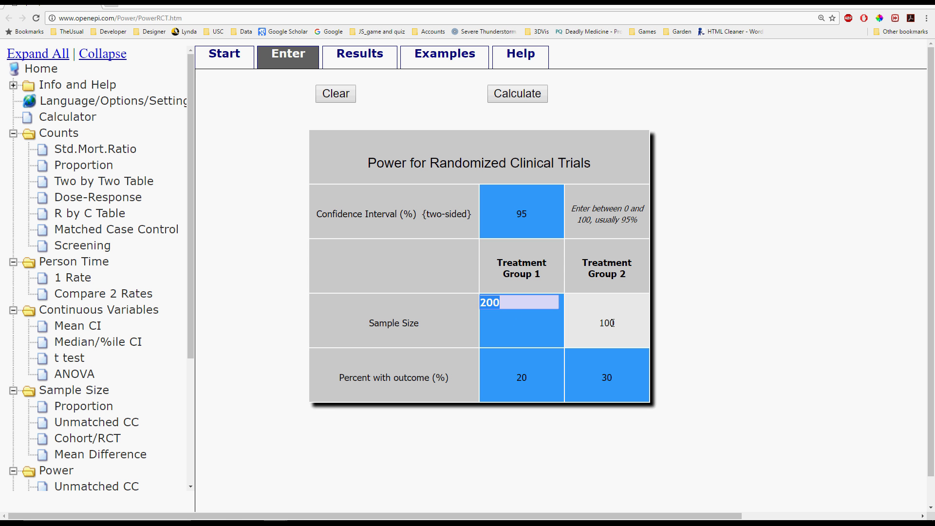
click(613, 323)
text(200)
click(612, 323)
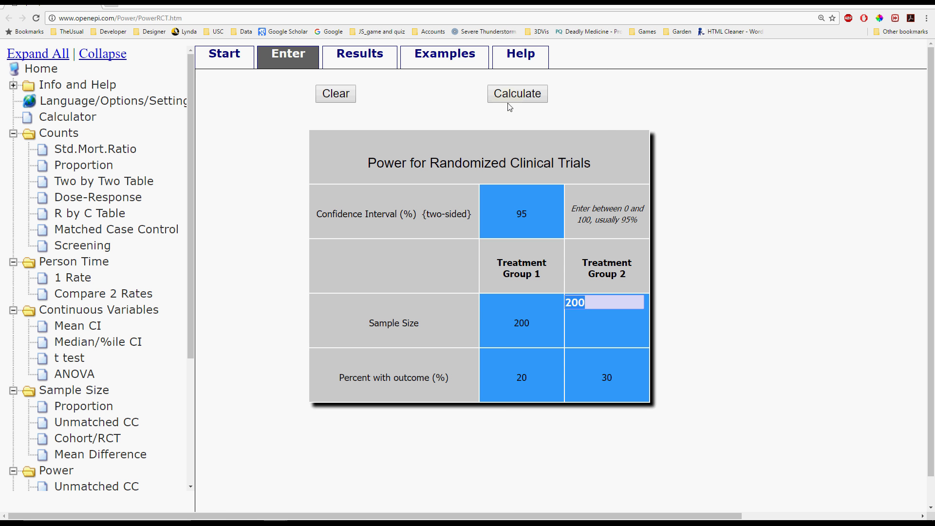
click(510, 105)
drag(557, 280, 518, 279)
Step: Increase both treatment groups' sample sizes to 300, recalculate the power and highlight the normal approximation figure
click(289, 63)
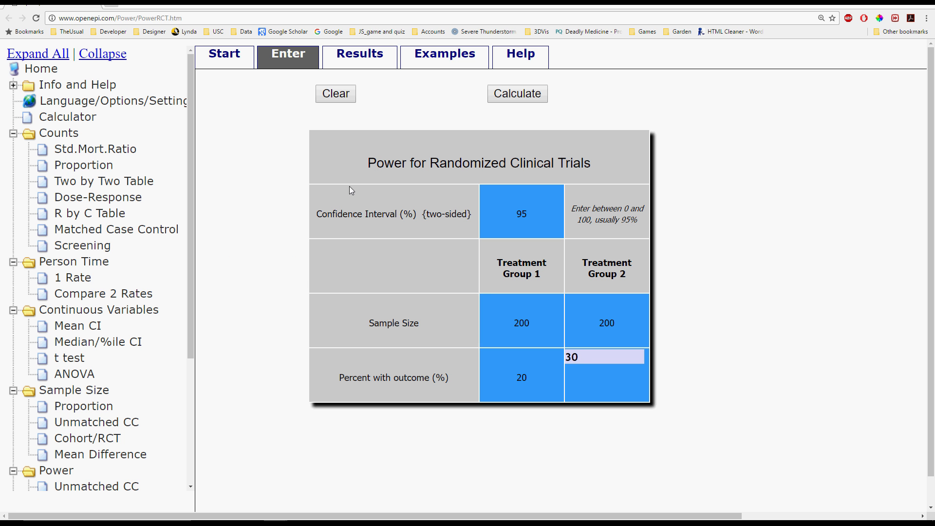
click(526, 330)
text(300)
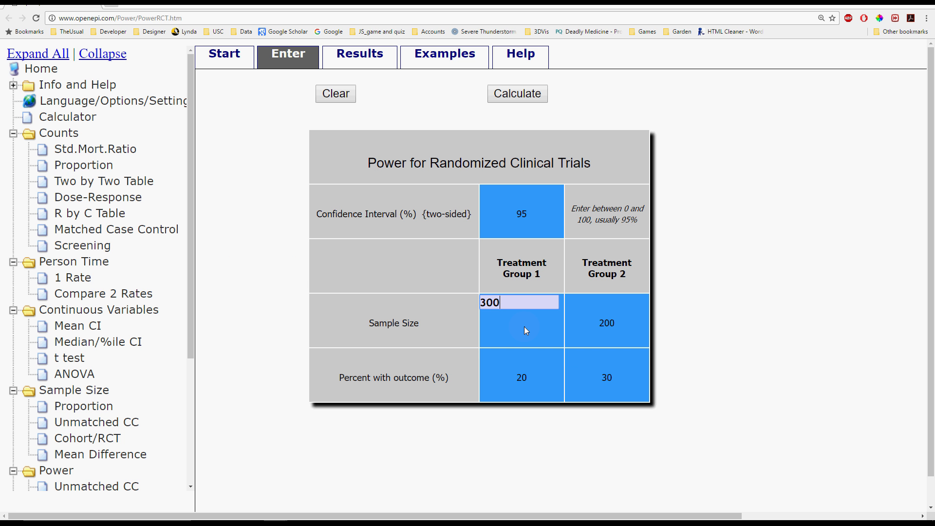
click(608, 320)
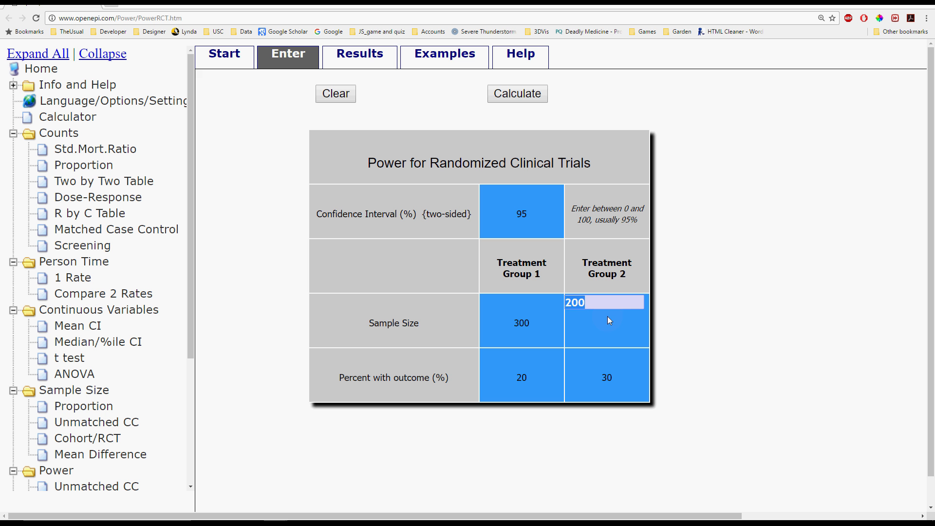
text(300)
click(608, 320)
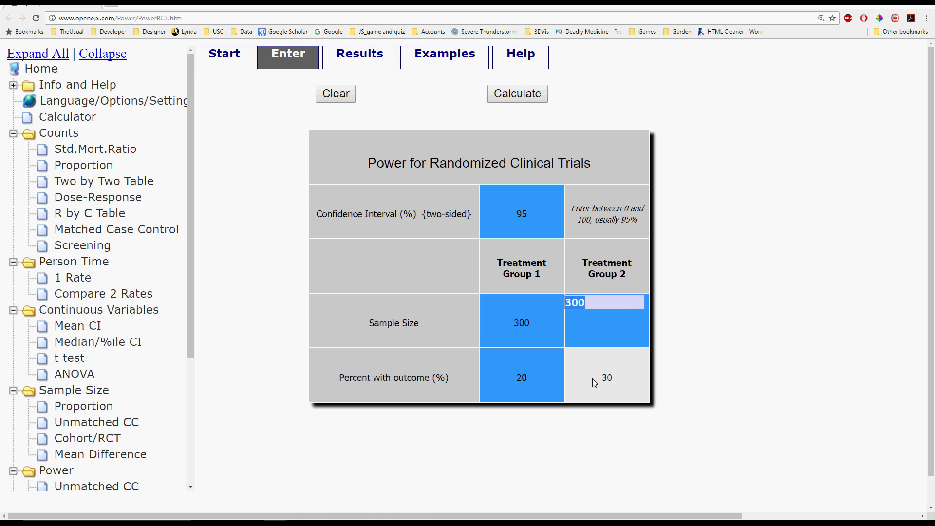
click(538, 101)
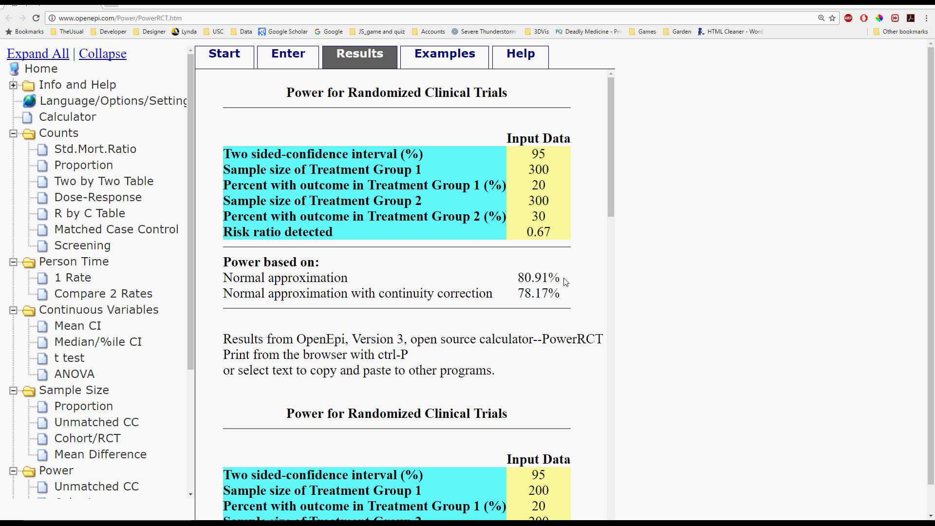
drag(565, 282, 513, 285)
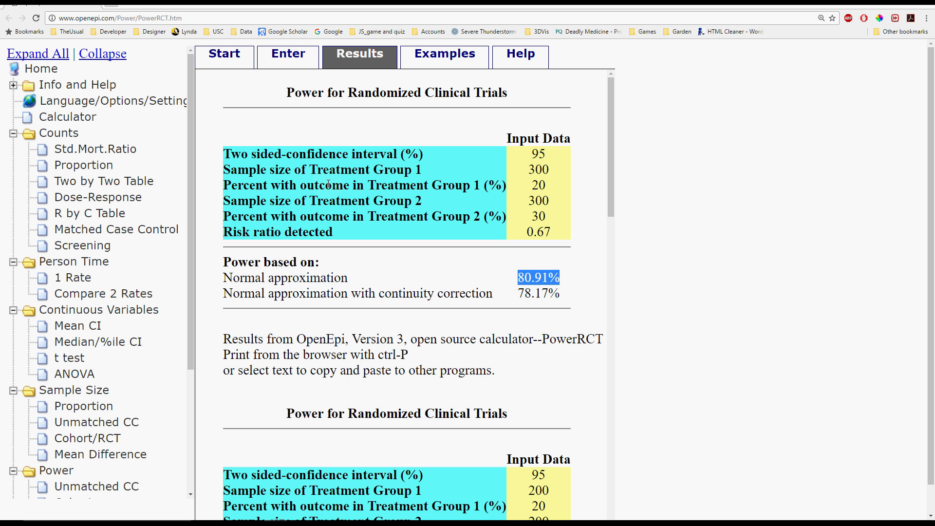
Step: Return to the data-entry form of the clinical trial power calculation
click(302, 58)
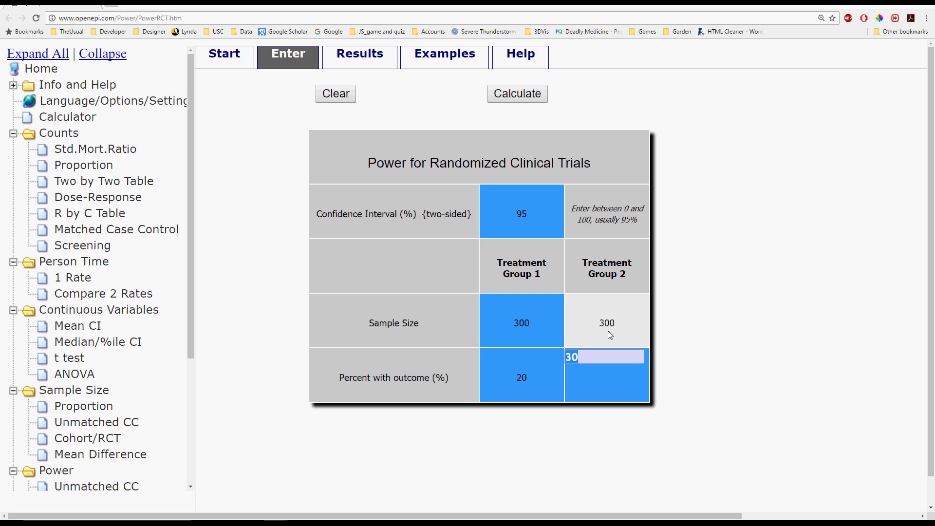